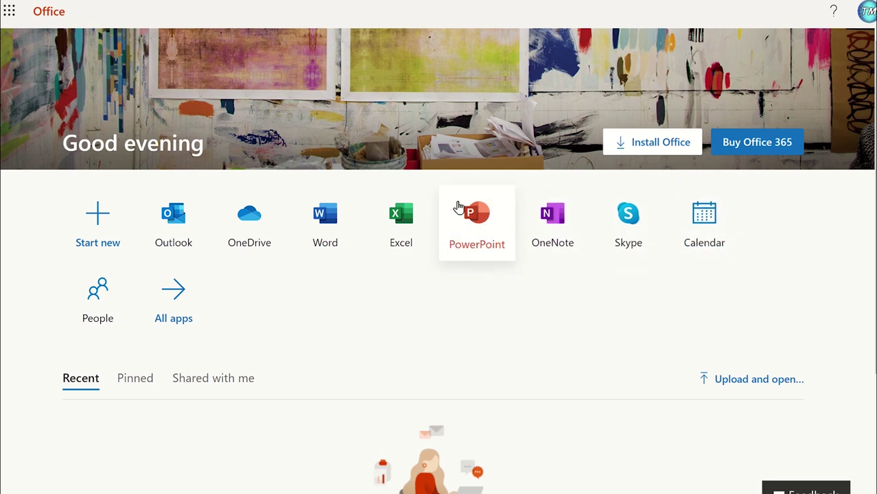
Step: Launch PowerPoint from Office.com and check the still-empty 'Shared with me' list
left_click(478, 221)
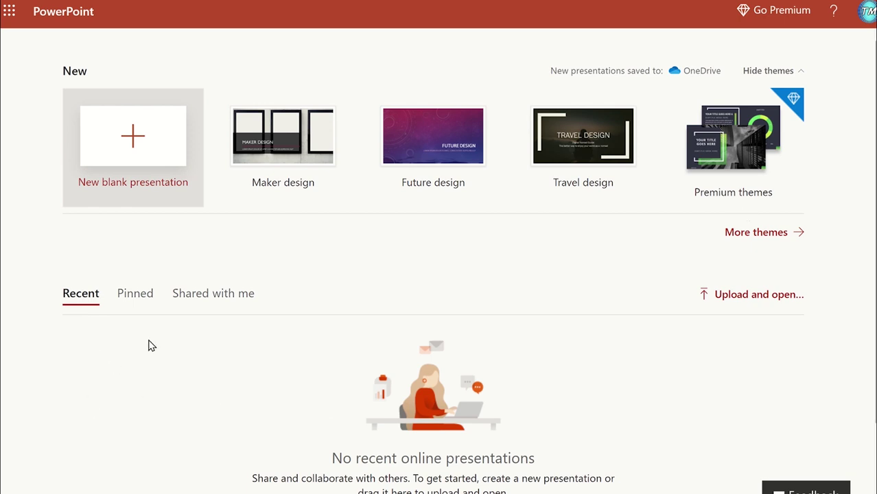
left_click(196, 301)
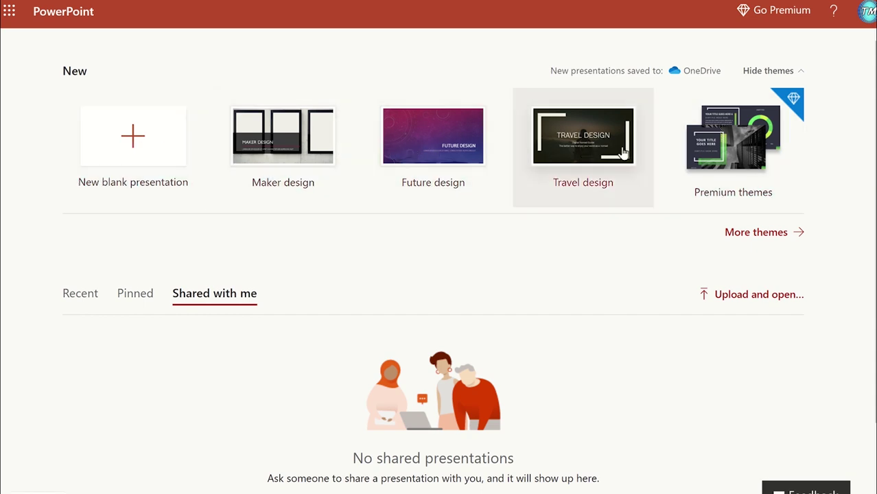
Step: Browse the full 'More themes' gallery, then go to the online Office templates for PowerPoint
left_click(750, 233)
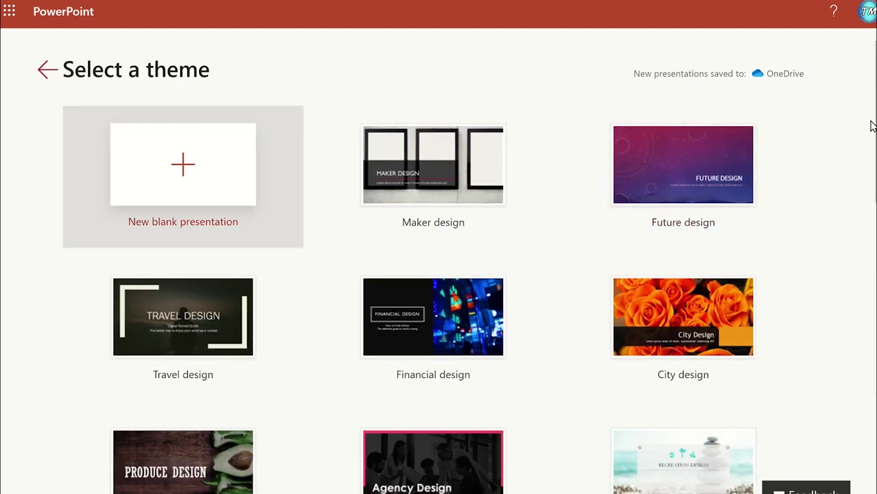
scroll(870, 125, "down", 3)
scroll(870, 125, "down", 2)
scroll(870, 125, "down", 2)
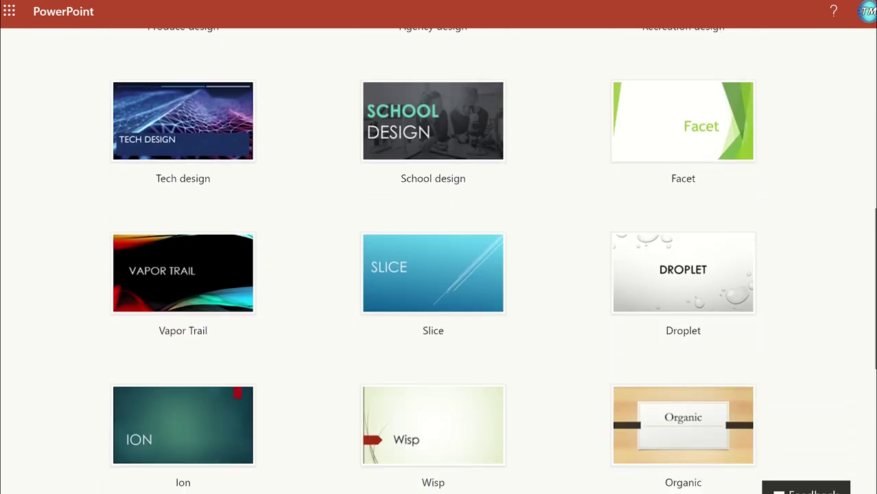
scroll(873, 427, "down", 4)
scroll(873, 467, "down", 2)
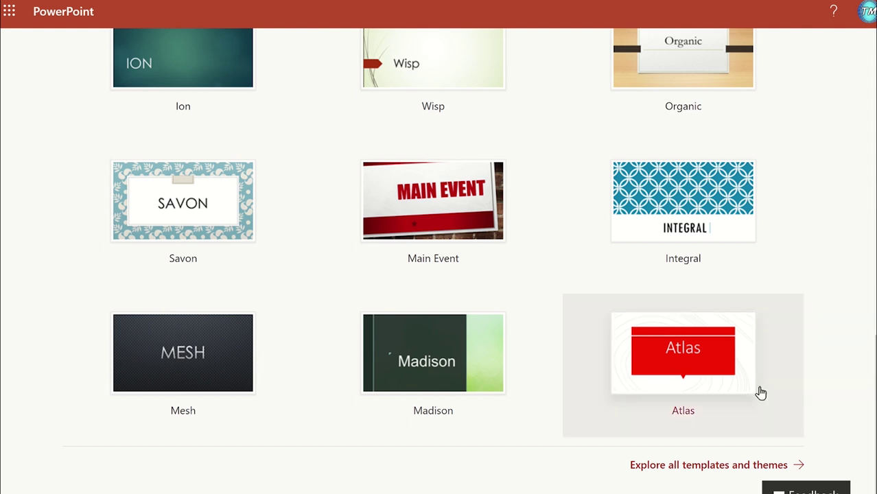
left_click(719, 467)
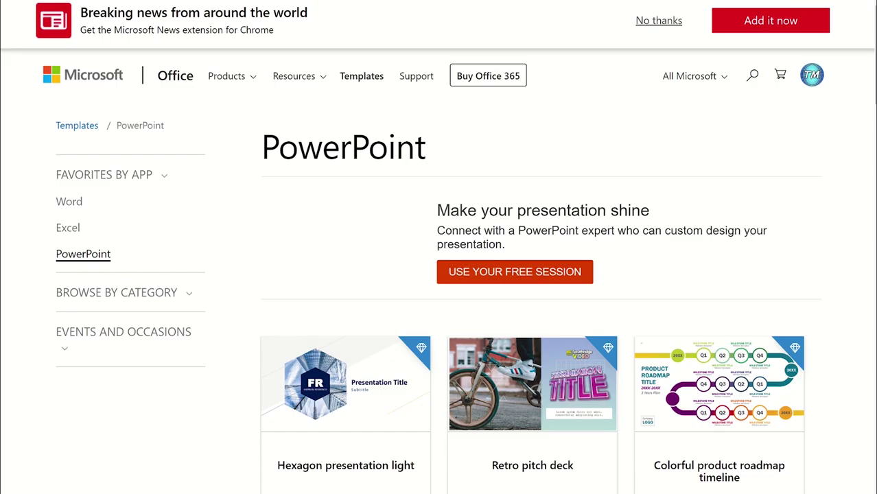
Step: Scroll the PowerPoint templates down to the free-templates overview, then return to the top
scroll(532, 275, "down", 3)
scroll(532, 275, "down", 3)
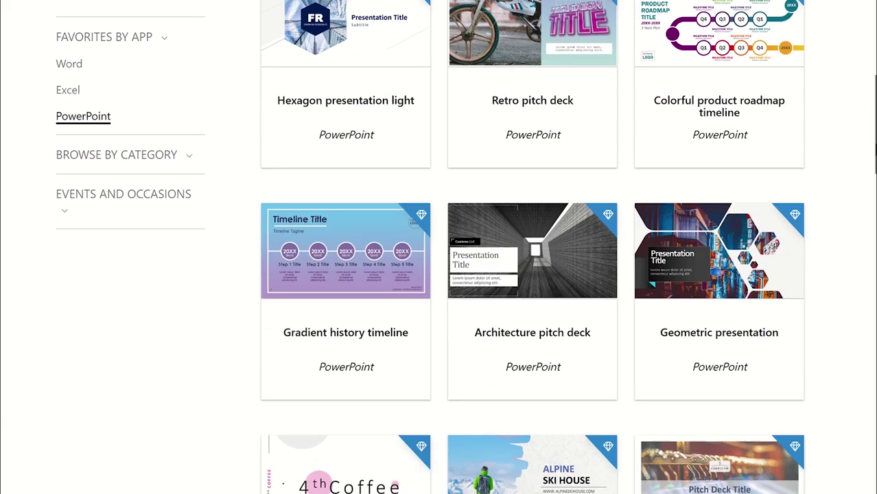
scroll(531, 274, "down", 2)
scroll(532, 275, "down", 4)
scroll(532, 275, "down", 3)
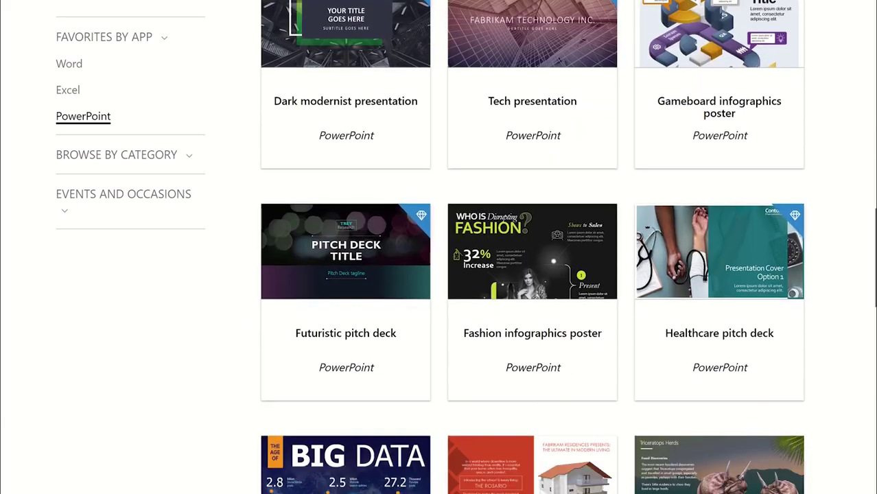
scroll(531, 275, "down", 4)
scroll(532, 275, "down", 2)
scroll(532, 275, "down", 2)
scroll(531, 275, "down", 1)
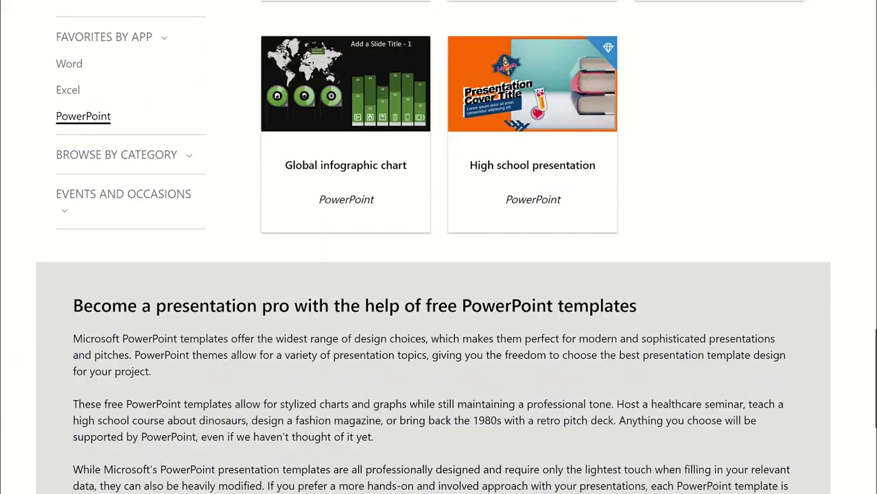
scroll(531, 274, "down", 2)
scroll(439, 247, "down", 1)
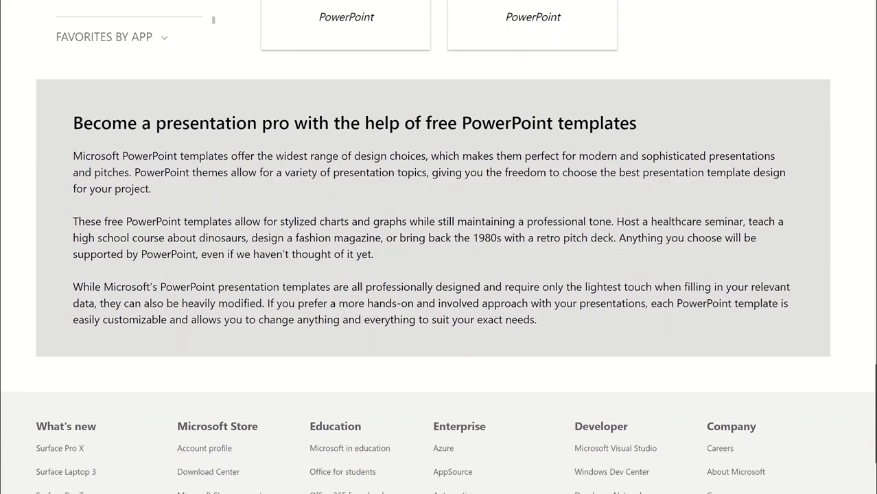
key("Home")
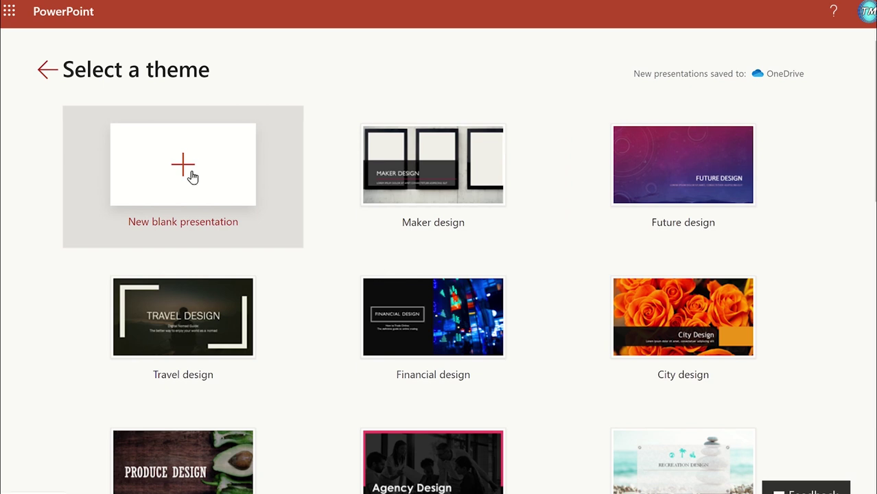
Step: Create a blank presentation and give its title slide the night-city street Designer layout
left_click(203, 182)
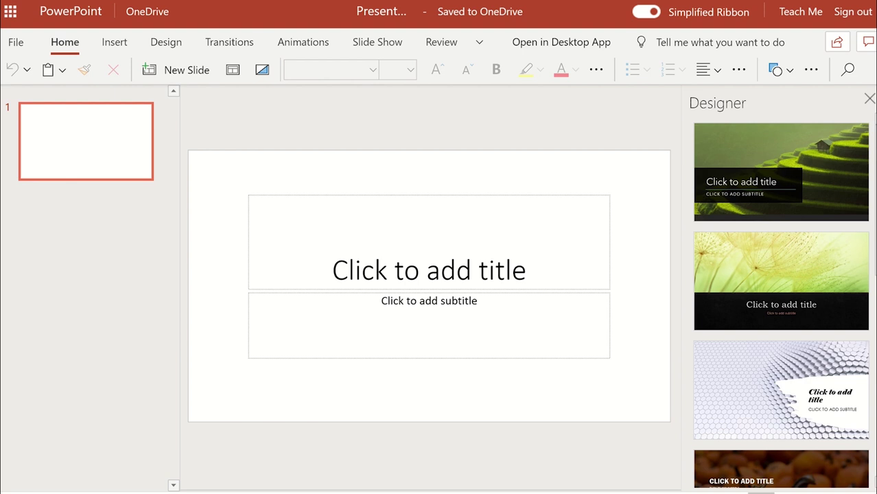
scroll(780, 302, "down", 1)
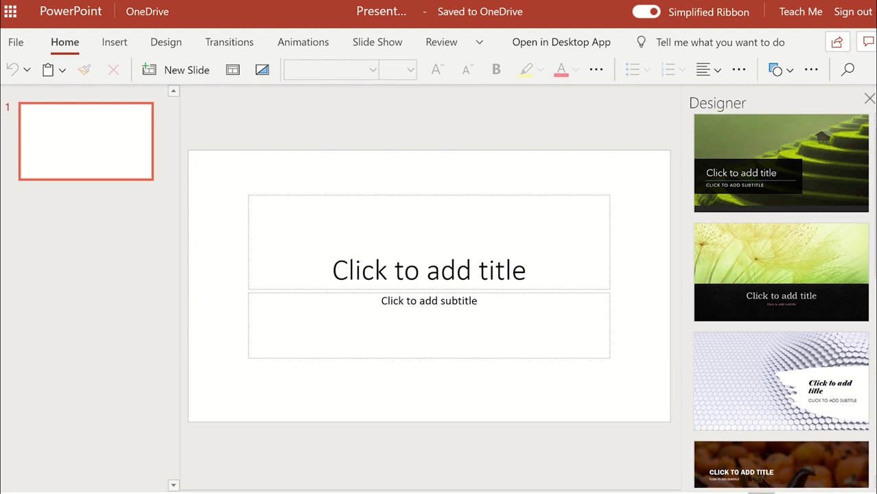
scroll(781, 302, "down", 3)
scroll(781, 301, "down", 2)
scroll(780, 302, "down", 3)
scroll(781, 302, "down", 2)
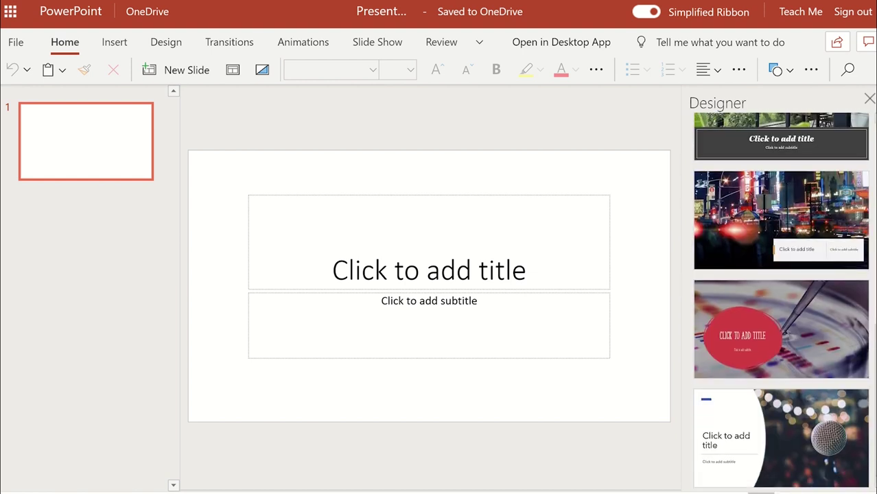
left_click(776, 232)
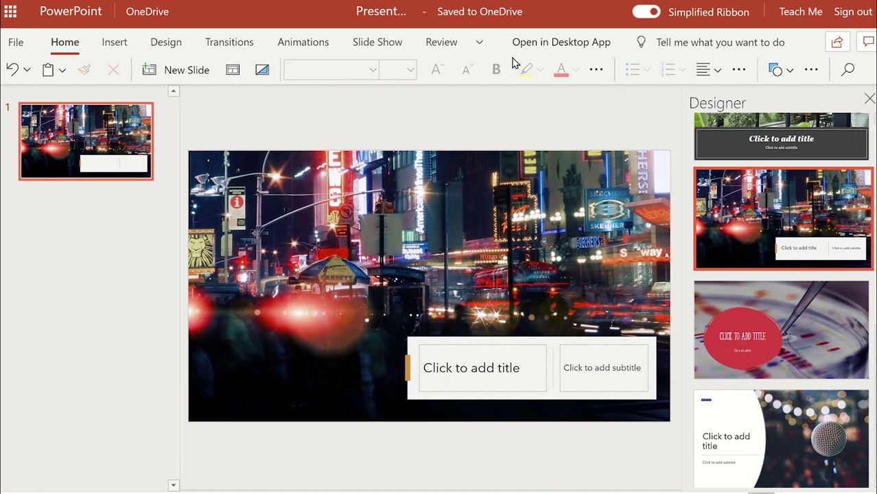
Step: Look over the Transitions and Animations options, then bring up the Slide Show commands
left_click(247, 43)
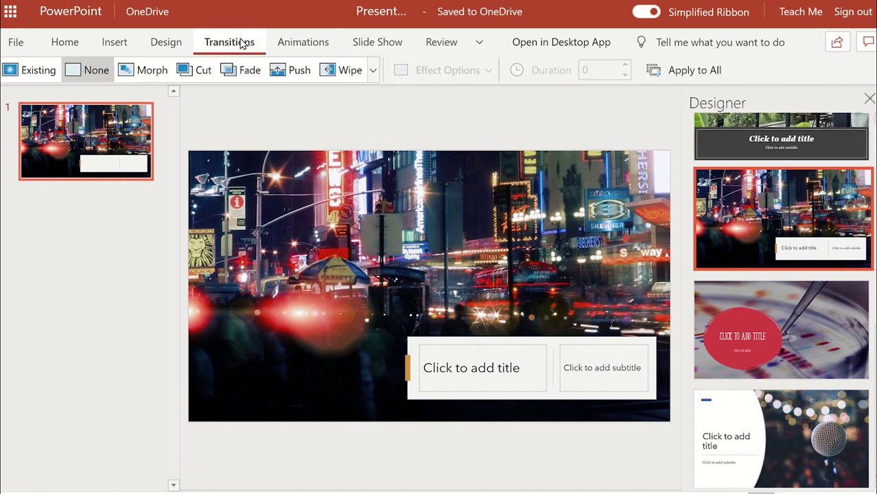
left_click(302, 44)
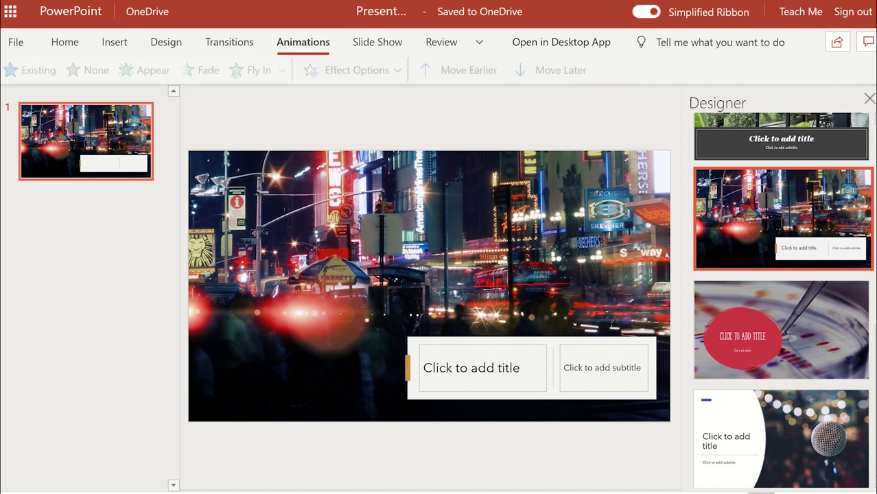
left_click(364, 42)
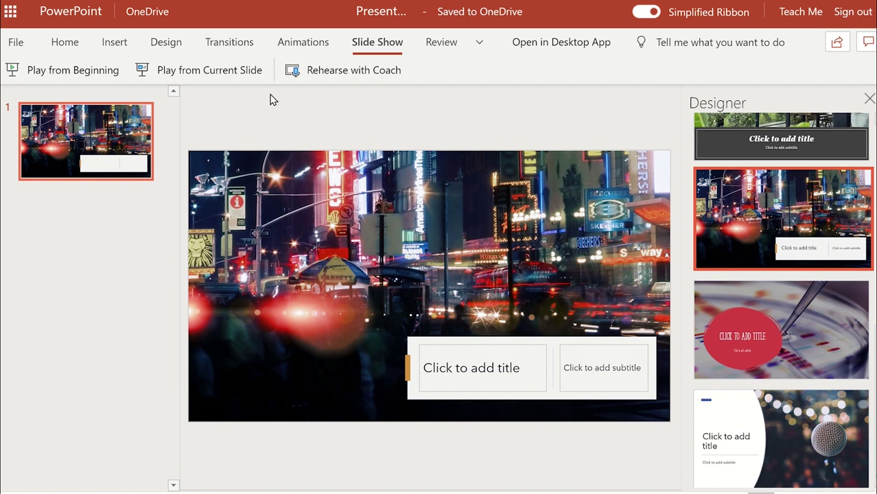
Step: Rehearse the night-city title slide with Presenter Coach and pause the rehearsal at 01:13
left_click(321, 72)
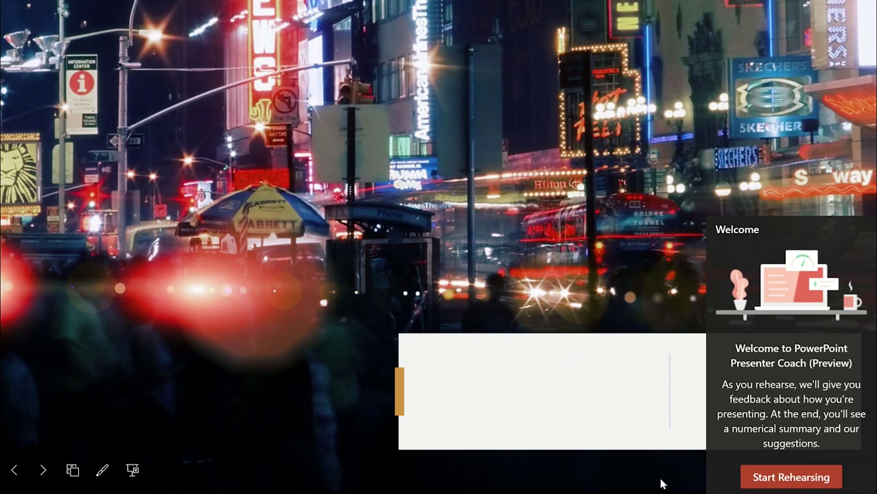
left_click(779, 485)
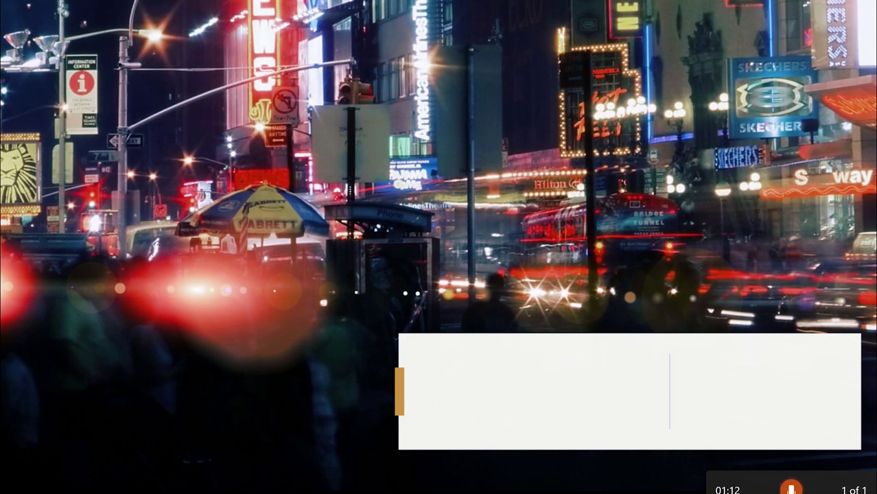
left_click(790, 488)
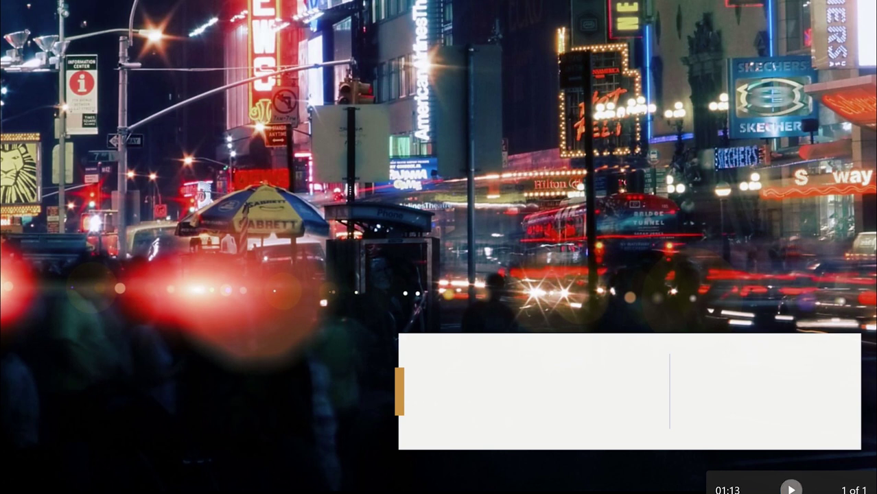